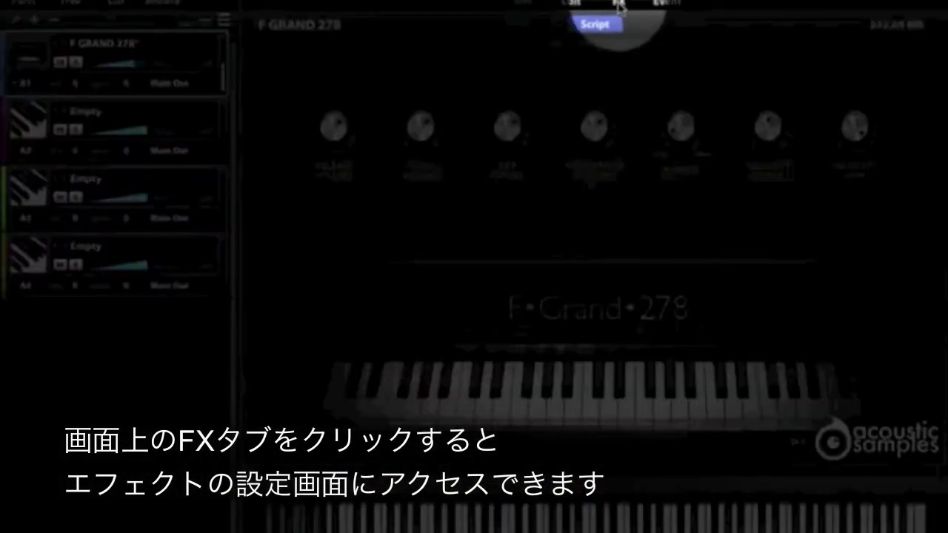
- Open the Multi FX page for the F Grand 278 piano part
{"action": "left_click", "coordinate": [619, 6]}
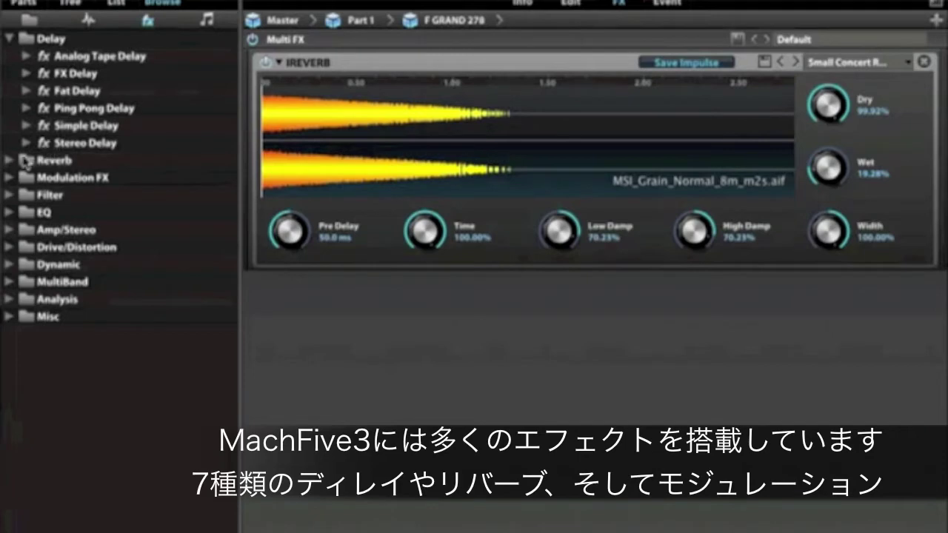
- Expand the Reverb category in the fx browser
{"action": "left_click", "coordinate": [24, 160]}
- Expand the Modulation FX and Filter categories in the effects list
{"action": "left_click", "coordinate": [9, 265]}
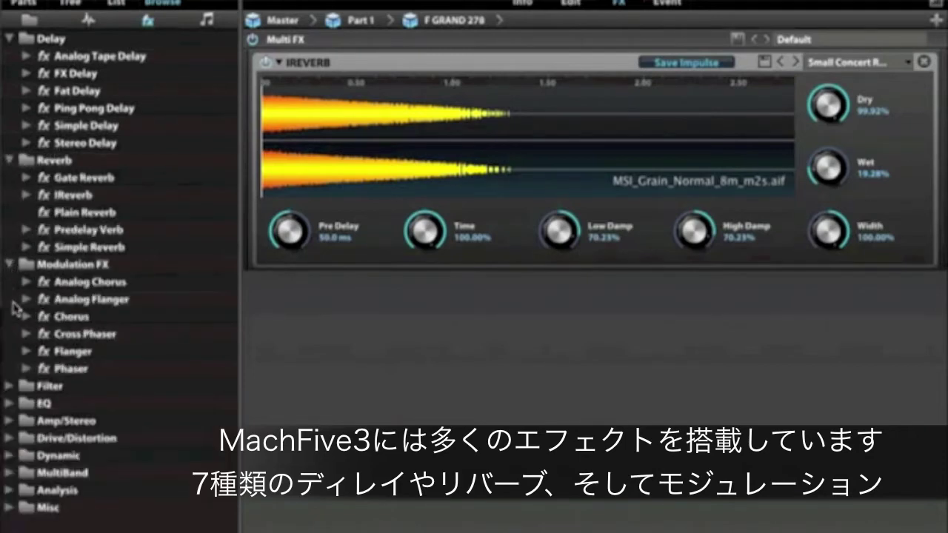
{"action": "left_click", "coordinate": [9, 386]}
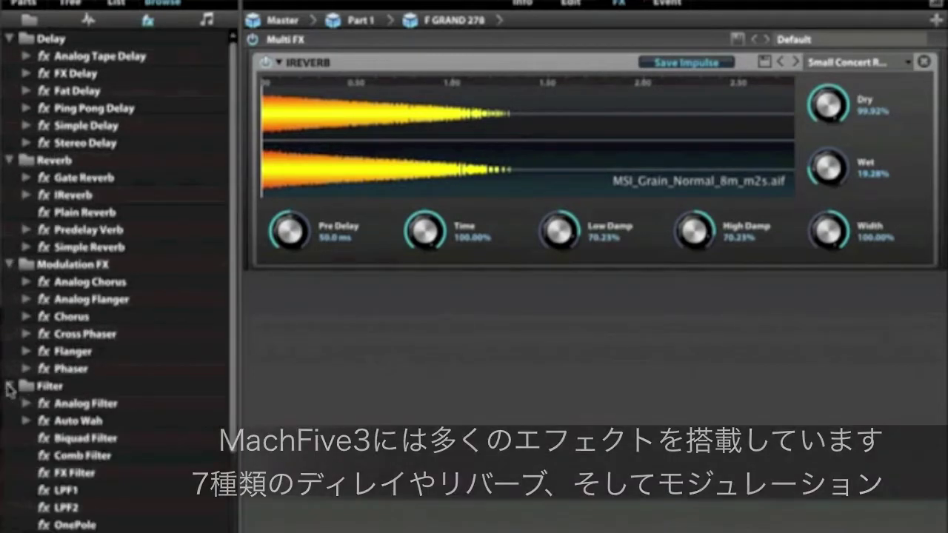
{"action": "scroll", "coordinate": [8, 433], "scroll_direction": "down", "scroll_amount": 5}
{"action": "scroll", "coordinate": [10, 443], "scroll_direction": "down", "scroll_amount": 1}
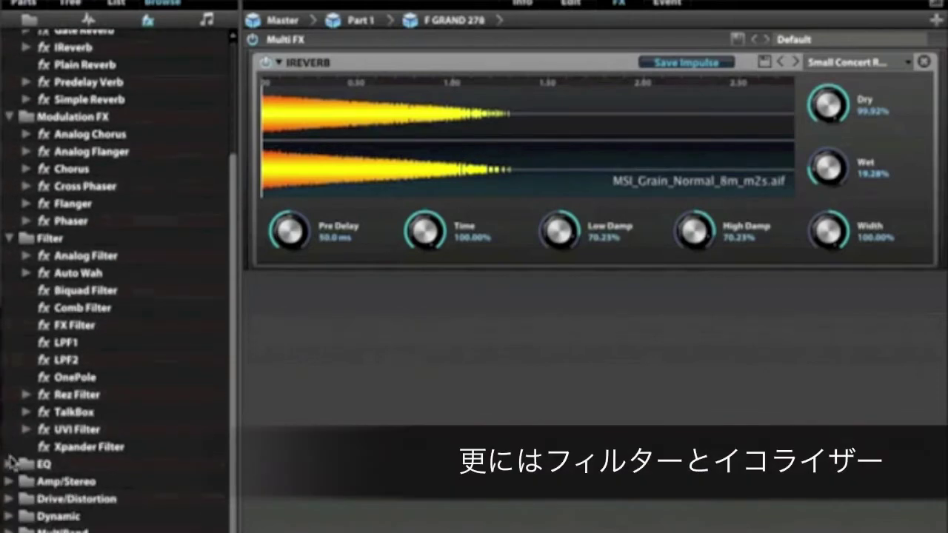
- Expand the EQ, Amp/Stereo and Drive/Distortion categories and scroll through the remaining effects
{"action": "left_click", "coordinate": [9, 464]}
{"action": "scroll", "coordinate": [14, 464], "scroll_direction": "down", "scroll_amount": 1}
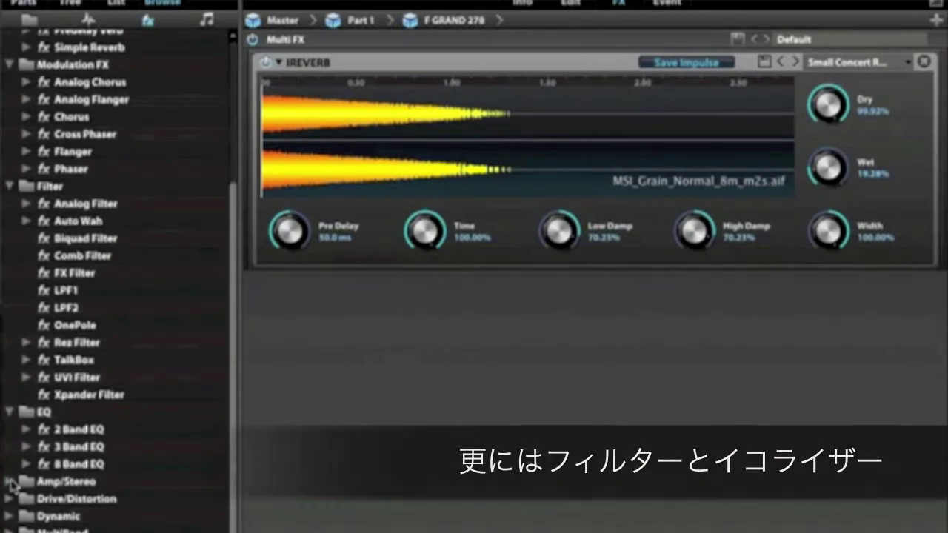
{"action": "left_click", "coordinate": [9, 481]}
{"action": "scroll", "coordinate": [30, 480], "scroll_direction": "down", "scroll_amount": 3}
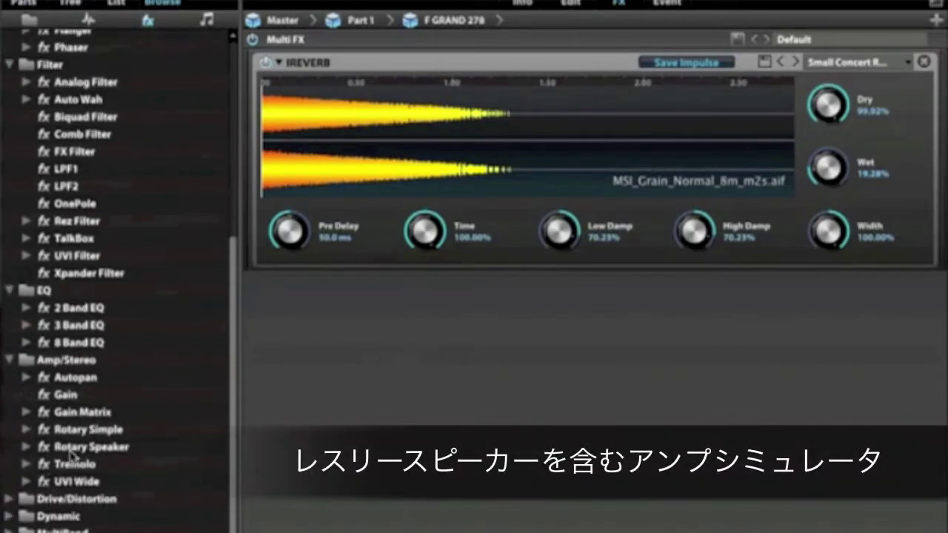
{"action": "left_click", "coordinate": [10, 500]}
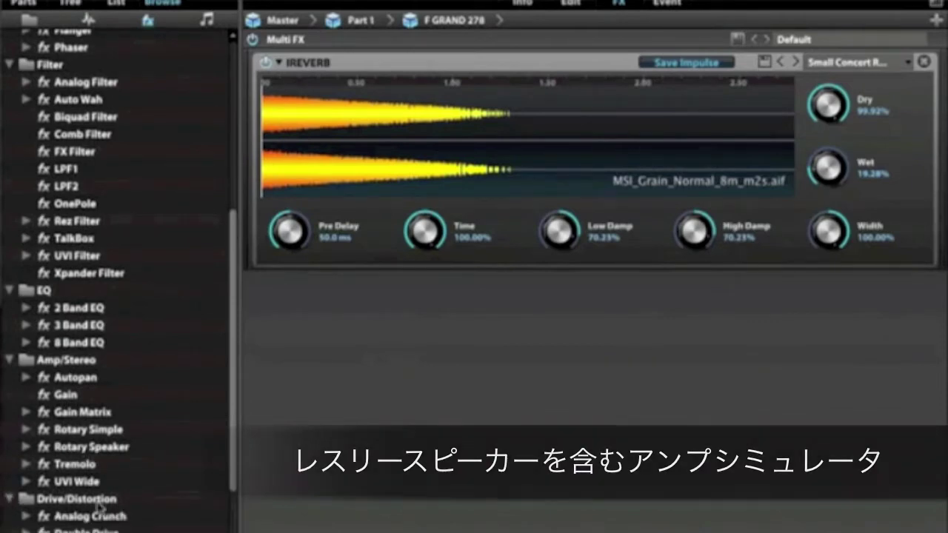
{"action": "scroll", "coordinate": [96, 511], "scroll_direction": "down", "scroll_amount": 3}
{"action": "scroll", "coordinate": [97, 508], "scroll_direction": "down", "scroll_amount": 1}
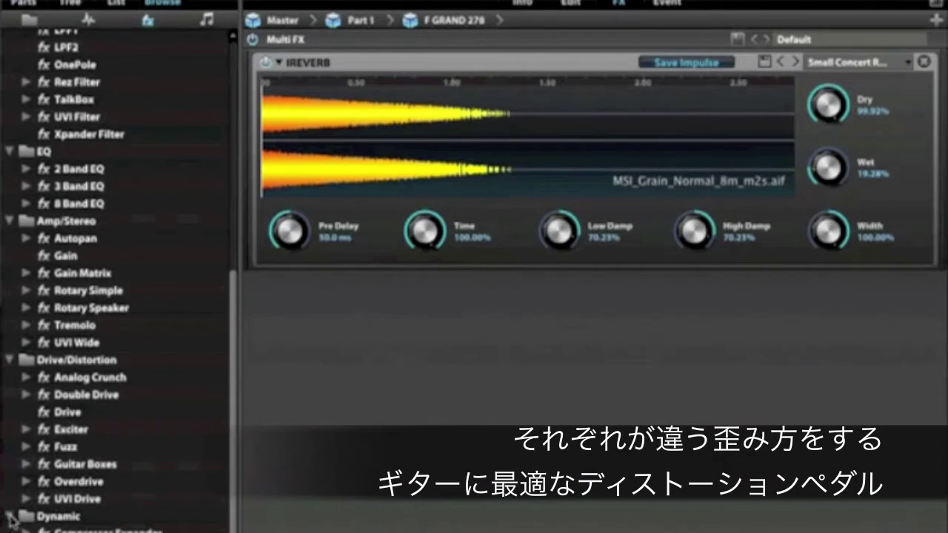
{"action": "scroll", "coordinate": [67, 511], "scroll_direction": "down", "scroll_amount": 3}
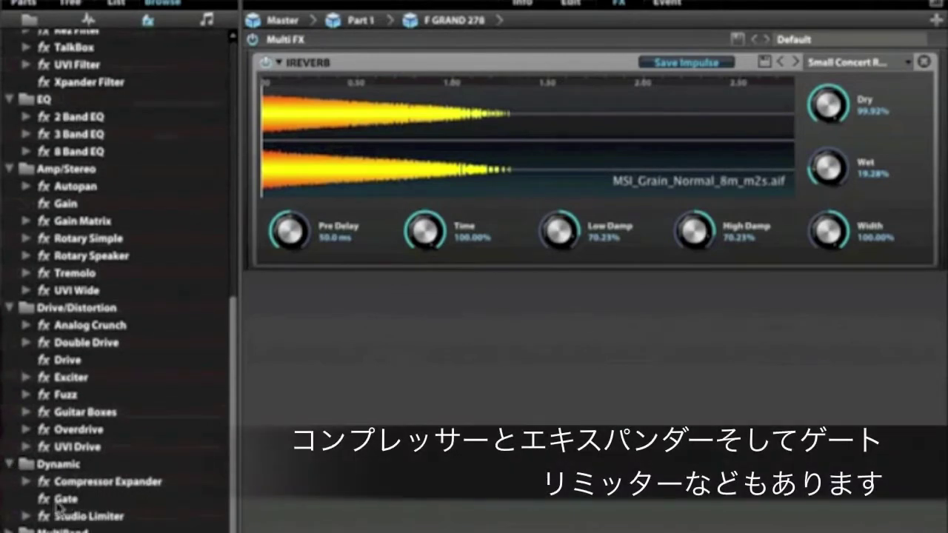
{"action": "scroll", "coordinate": [74, 511], "scroll_direction": "down", "scroll_amount": 2}
{"action": "scroll", "coordinate": [74, 504], "scroll_direction": "down", "scroll_amount": 1}
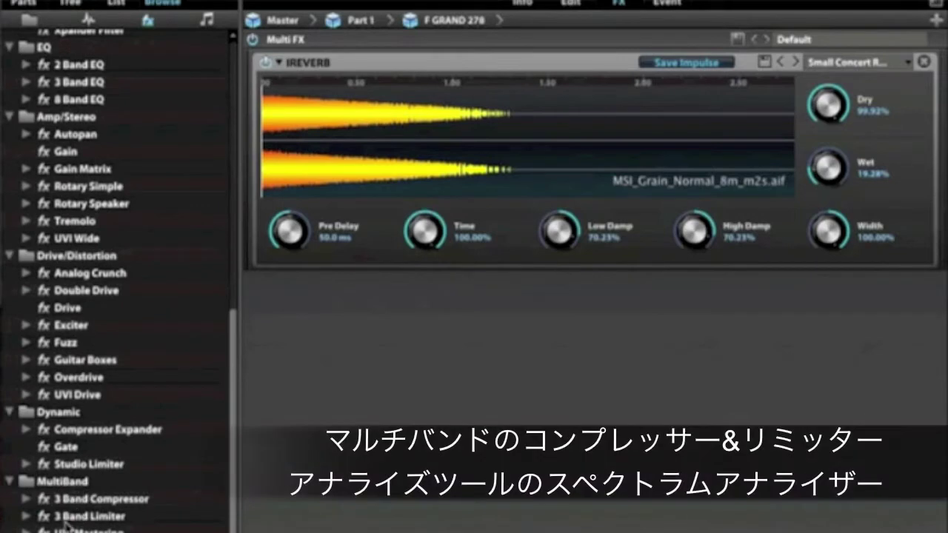
{"action": "scroll", "coordinate": [106, 524], "scroll_direction": "down", "scroll_amount": 2}
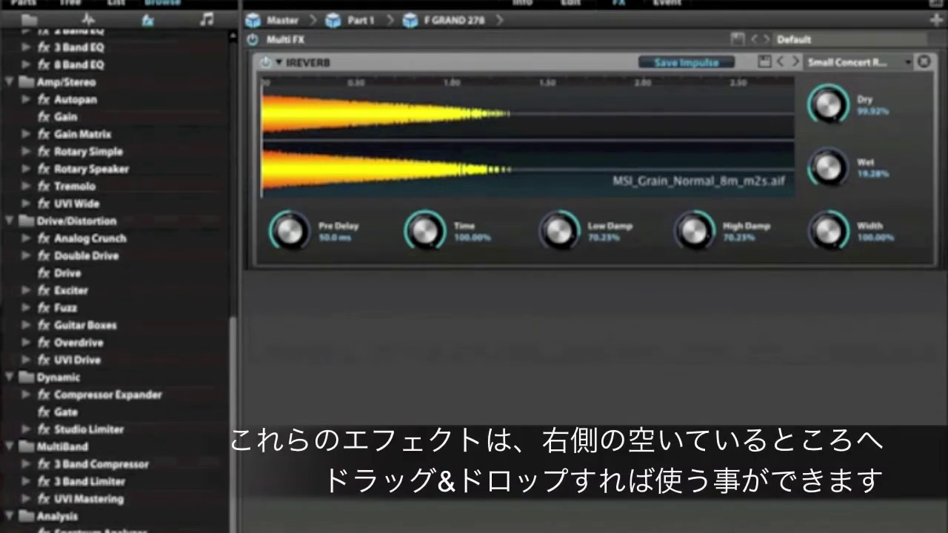
{"action": "left_click_drag", "start_coordinate": [96, 530], "coordinate": [402, 376]}
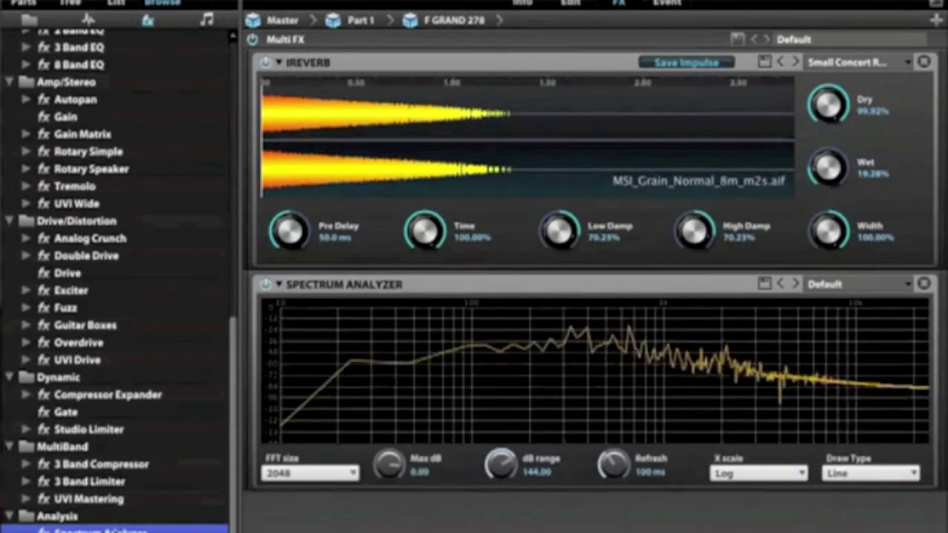
{"action": "scroll", "coordinate": [122, 496], "scroll_direction": "down", "scroll_amount": 5}
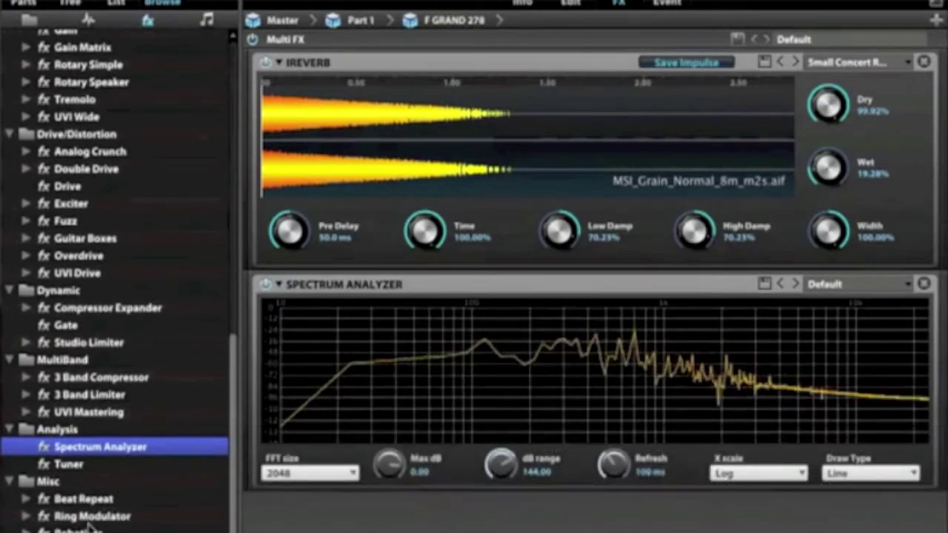
{"action": "mouse_move", "coordinate": [74, 531]}
{"action": "left_mouse_down"}
{"action": "mouse_move", "coordinate": [359, 528]}
{"action": "mouse_move", "coordinate": [359, 519]}
{"action": "left_mouse_up"}
{"action": "scroll", "coordinate": [319, 482], "scroll_direction": "down", "scroll_amount": 2}
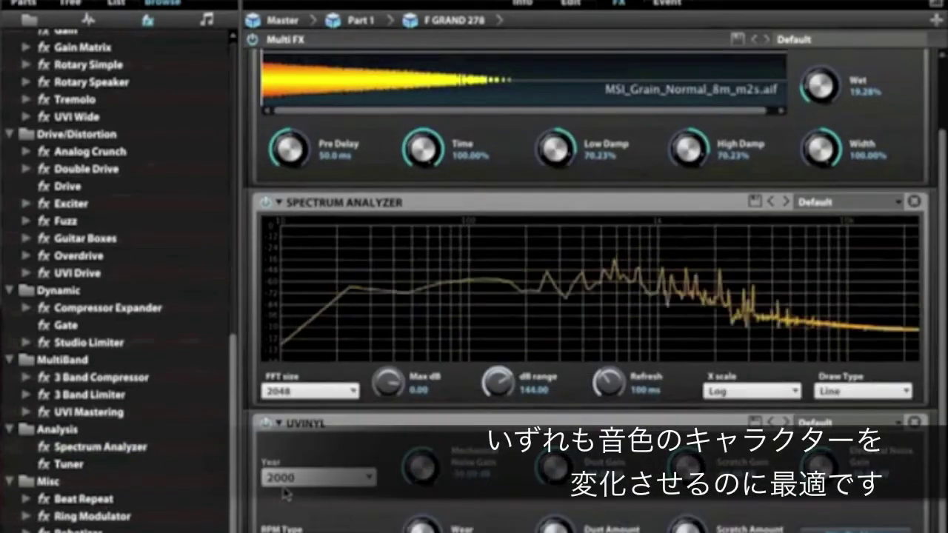
{"action": "left_click", "coordinate": [289, 478]}
{"action": "left_click", "coordinate": [300, 499]}
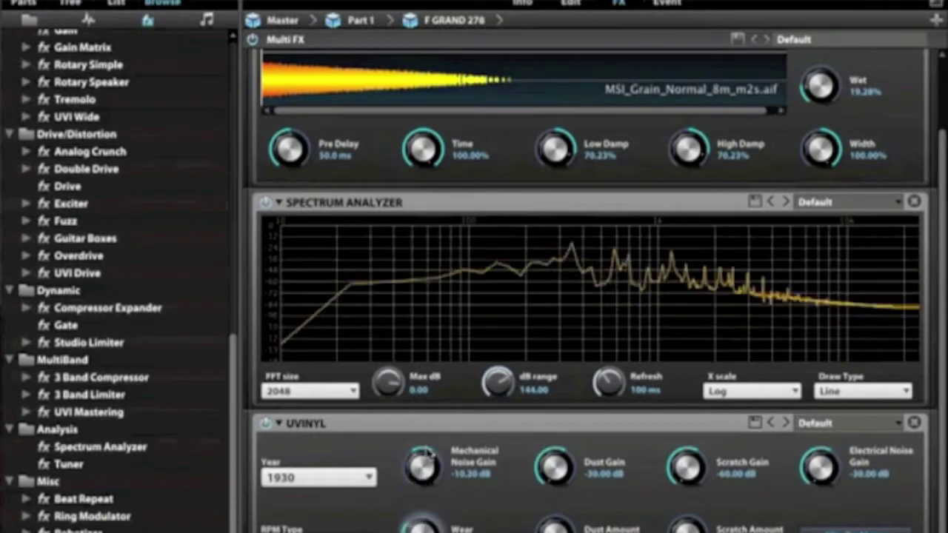
{"action": "left_click_drag", "start_coordinate": [565, 480], "coordinate": [551, 462]}
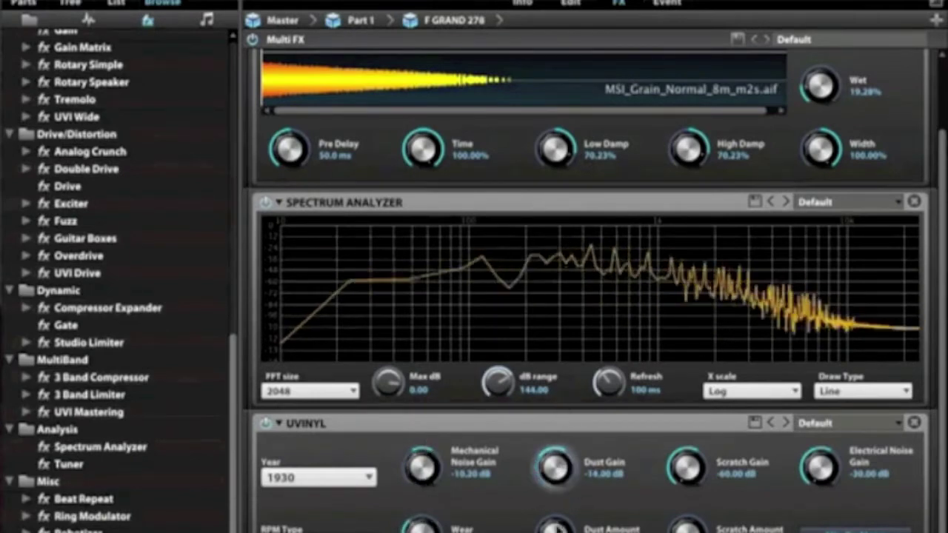
{"action": "mouse_move", "coordinate": [687, 468]}
{"action": "left_mouse_down"}
{"action": "mouse_move", "coordinate": [700, 438]}
{"action": "mouse_move", "coordinate": [685, 428]}
{"action": "left_mouse_up"}
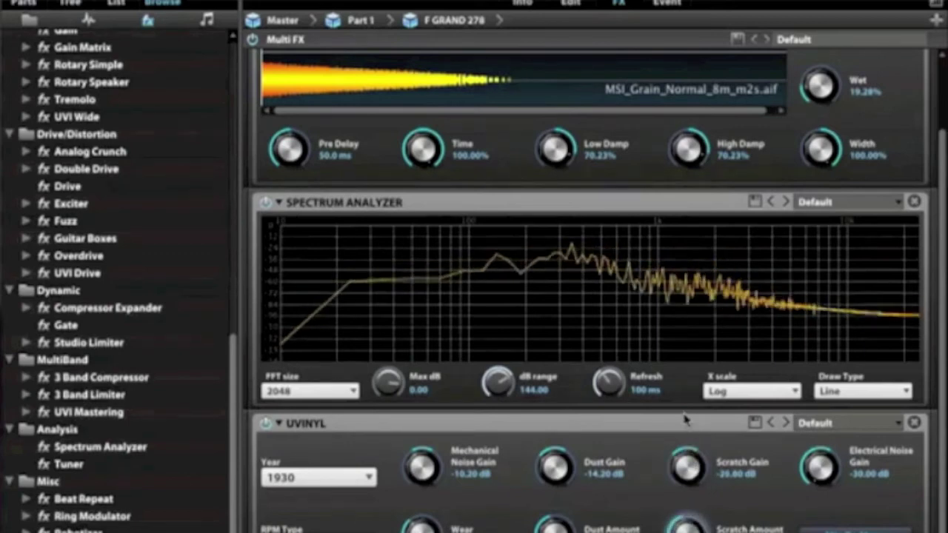
{"action": "left_click_drag", "start_coordinate": [818, 466], "coordinate": [815, 433]}
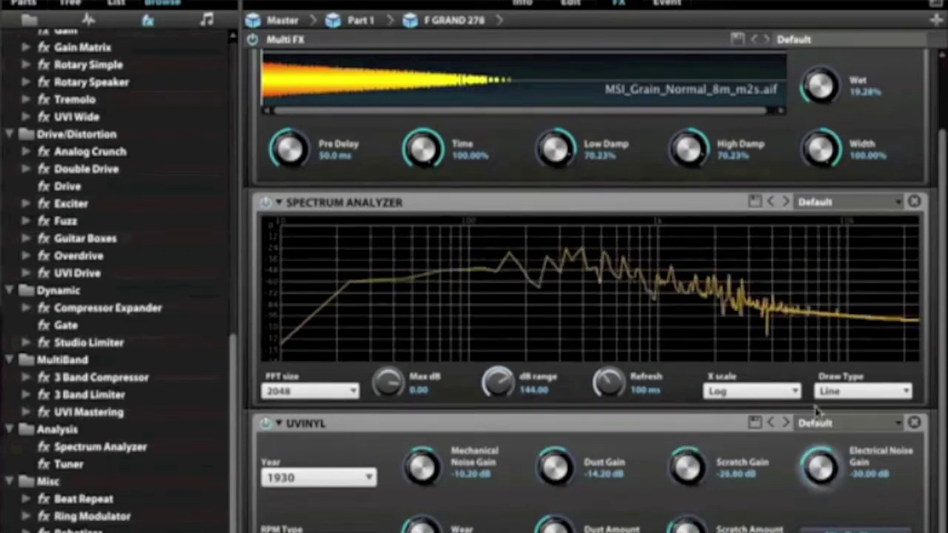
{"action": "left_click_drag", "start_coordinate": [810, 337], "coordinate": [811, 306]}
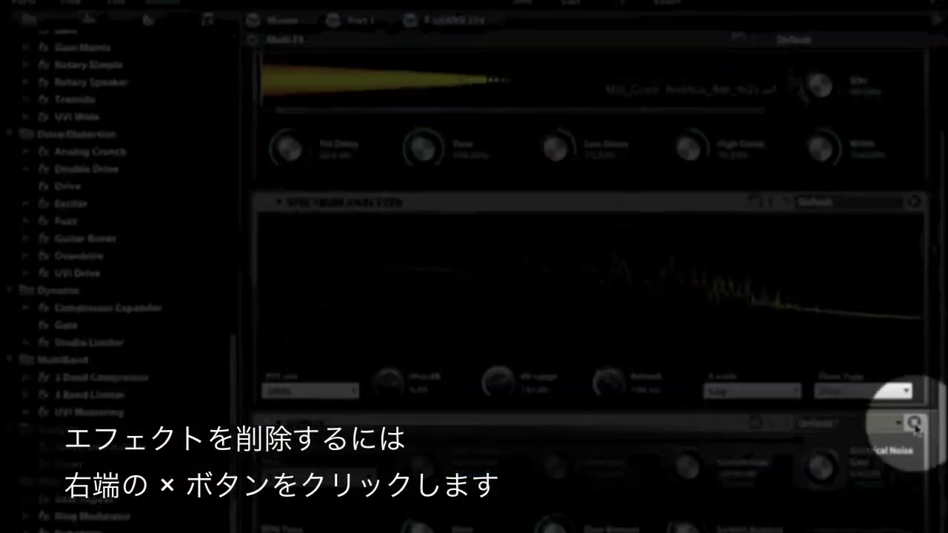
{"action": "left_click", "coordinate": [915, 424]}
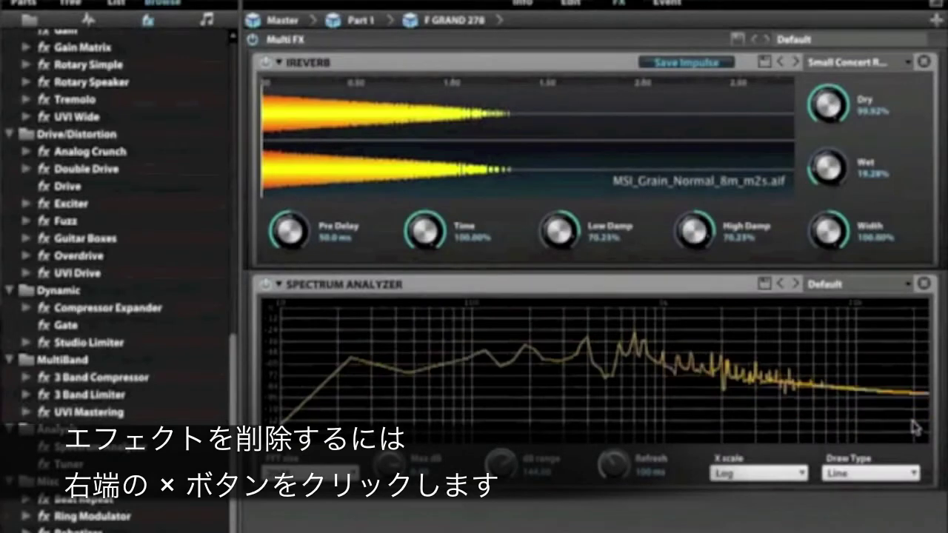
{"action": "left_click", "coordinate": [923, 283]}
{"action": "scroll", "coordinate": [142, 398], "scroll_direction": "up", "scroll_amount": 3}
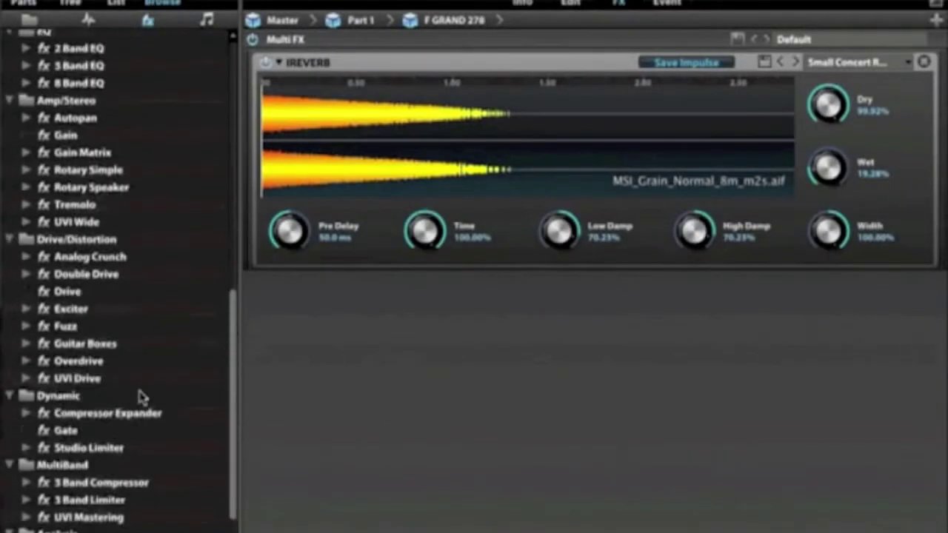
{"action": "scroll", "coordinate": [142, 398], "scroll_direction": "up", "scroll_amount": 2}
{"action": "scroll", "coordinate": [142, 398], "scroll_direction": "up", "scroll_amount": 5}
{"action": "scroll", "coordinate": [142, 398], "scroll_direction": "up", "scroll_amount": 4}
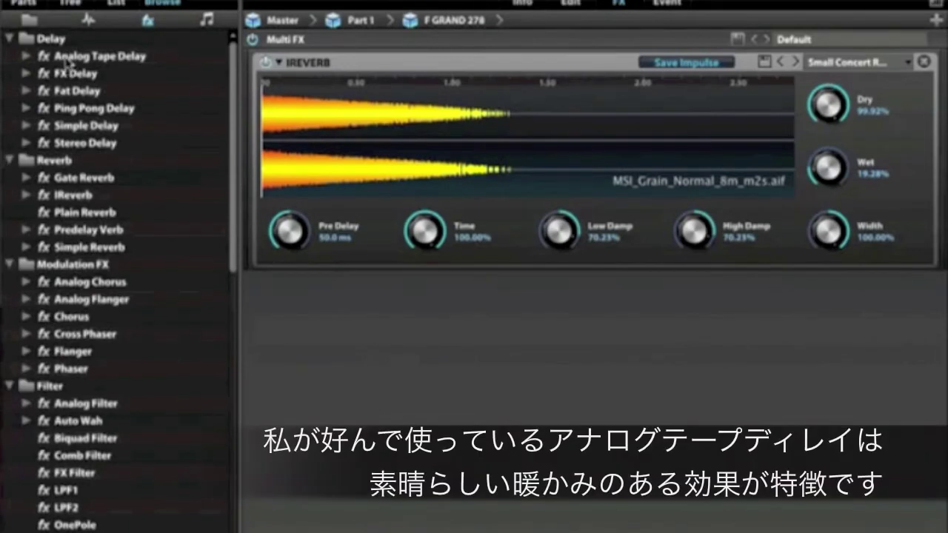
- Add an Analog Tape Delay below IReverb, tempo-sync its time, and load Nice Analog Space
{"action": "left_click_drag", "start_coordinate": [67, 57], "coordinate": [329, 323]}
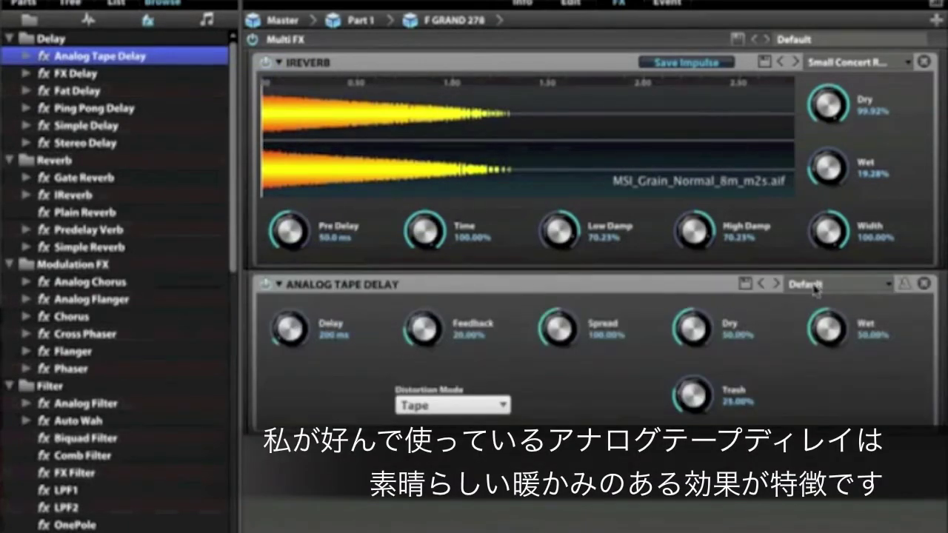
{"action": "left_click_drag", "start_coordinate": [277, 339], "coordinate": [290, 311]}
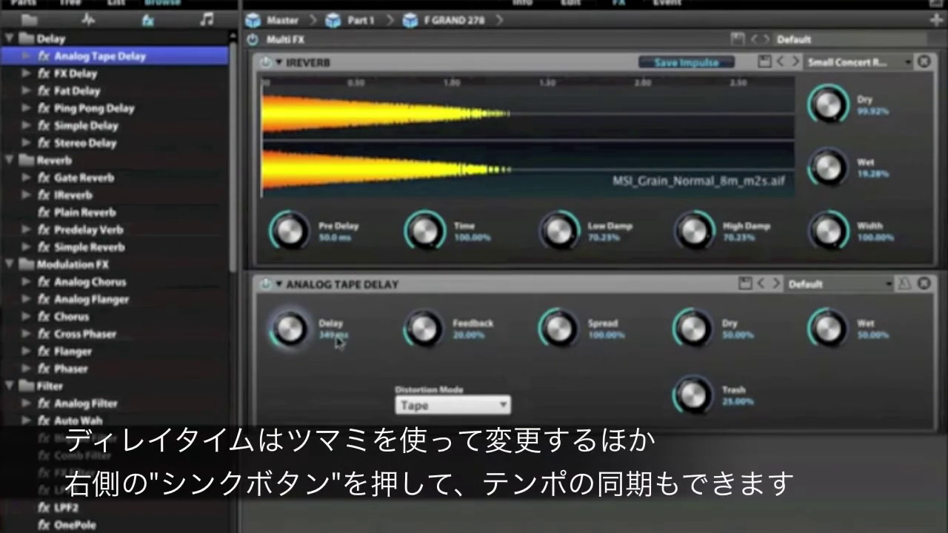
{"action": "left_click", "coordinate": [904, 285]}
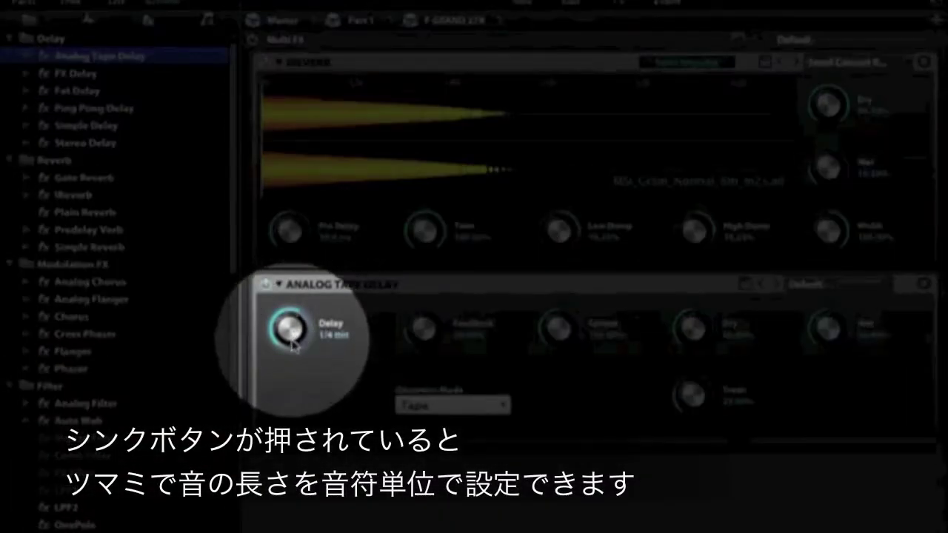
{"action": "left_click_drag", "start_coordinate": [298, 337], "coordinate": [295, 357]}
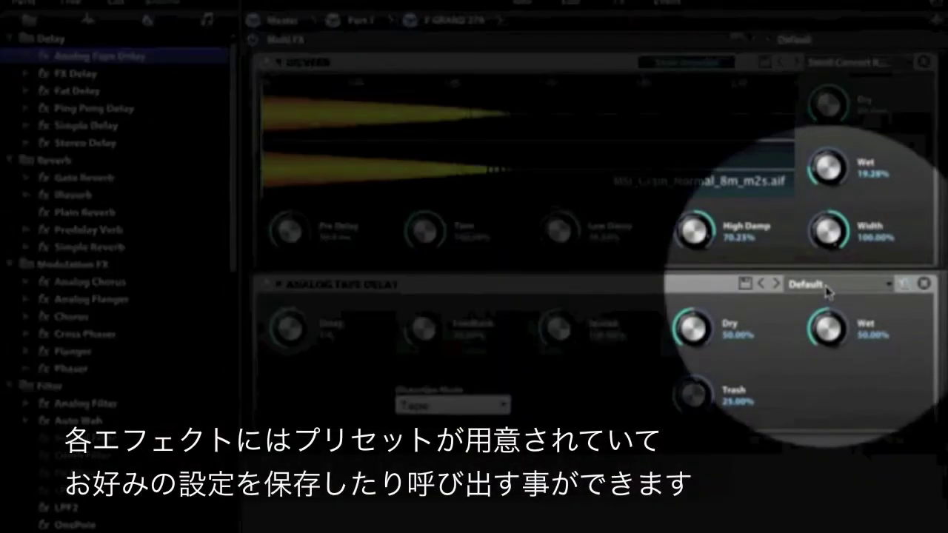
{"action": "left_click", "coordinate": [826, 291]}
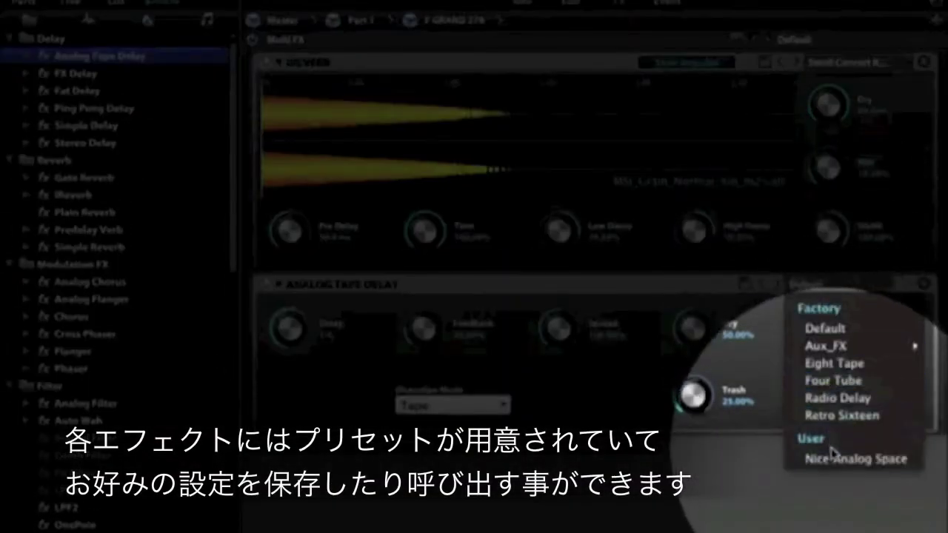
{"action": "left_click", "coordinate": [837, 457]}
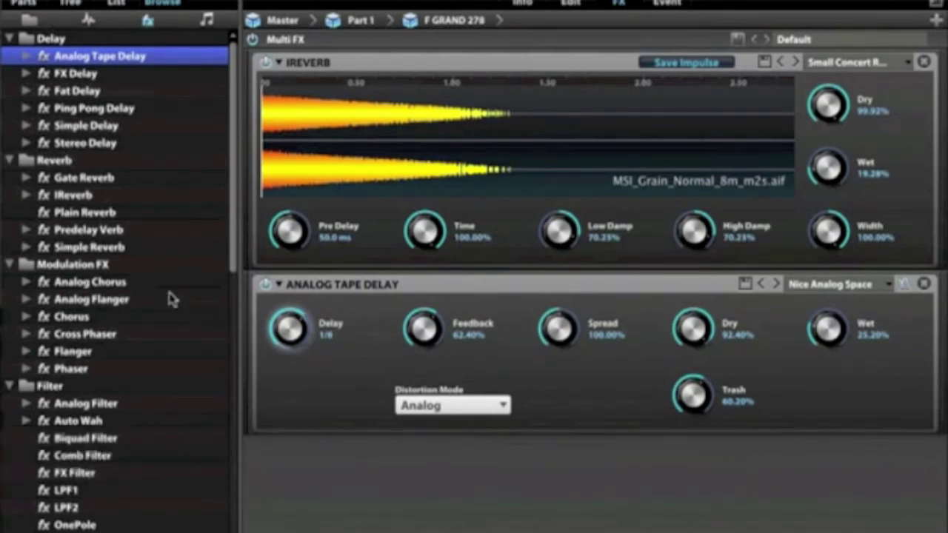
- Add an Analog Flanger with lower intensity and speed, between IReverb and the tape delay
{"action": "mouse_move", "coordinate": [74, 304]}
{"action": "left_mouse_down"}
{"action": "mouse_move", "coordinate": [317, 414]}
{"action": "mouse_move", "coordinate": [379, 472]}
{"action": "left_mouse_up"}
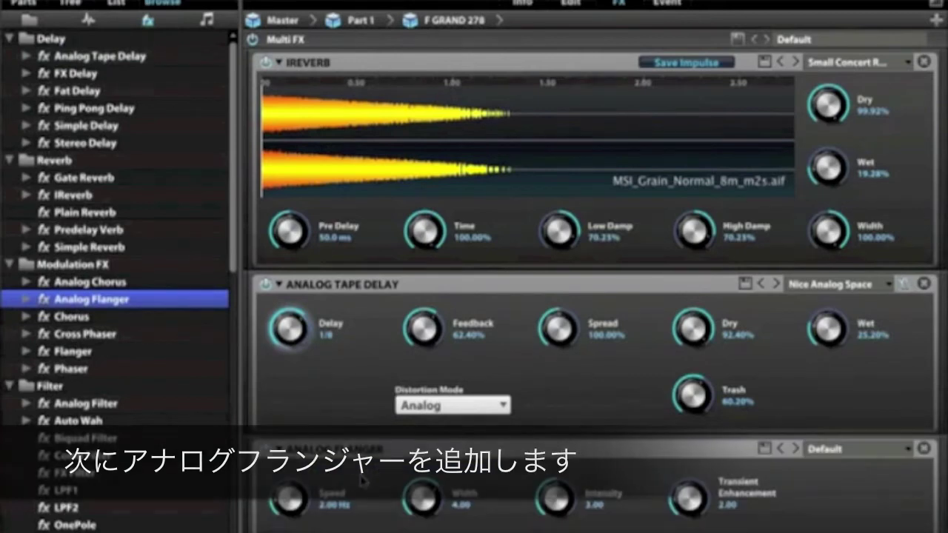
{"action": "left_click_drag", "start_coordinate": [557, 500], "coordinate": [557, 519]}
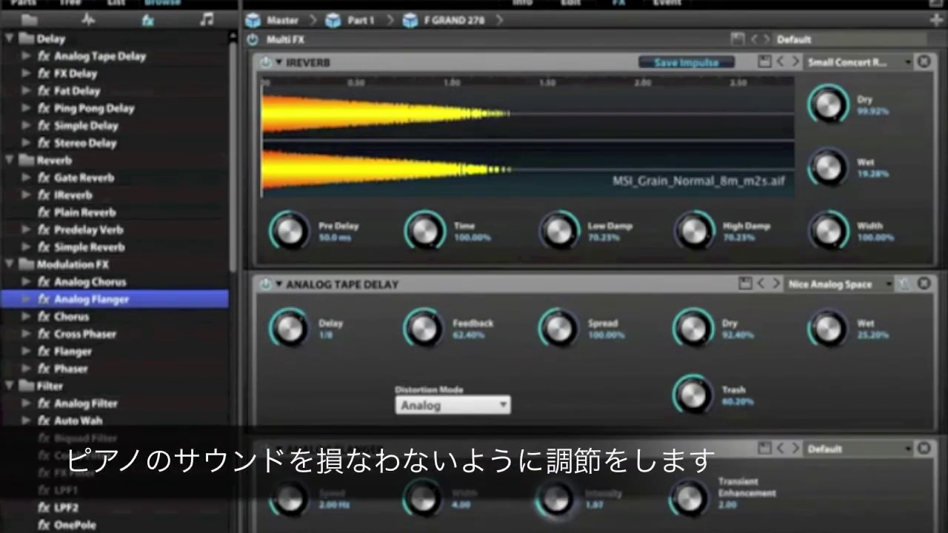
{"action": "left_click_drag", "start_coordinate": [296, 511], "coordinate": [293, 514]}
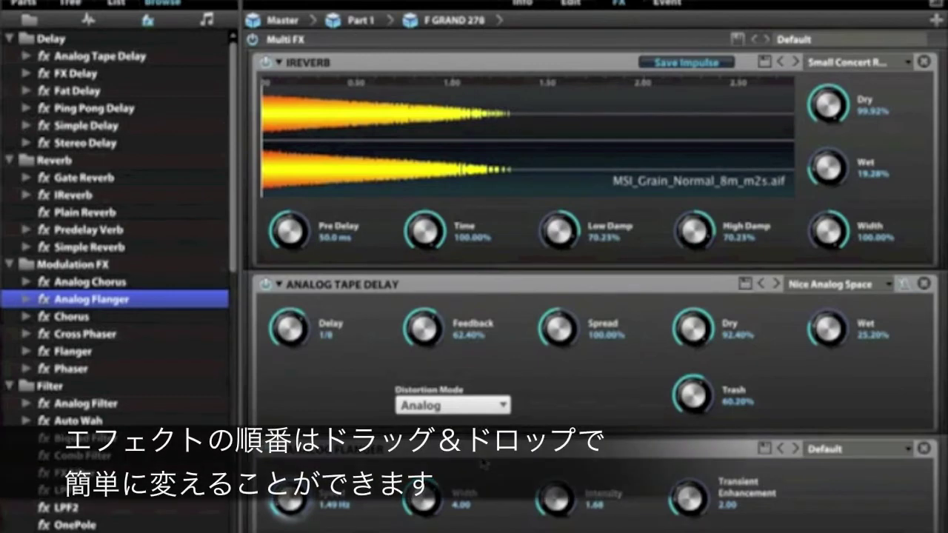
{"action": "left_click_drag", "start_coordinate": [478, 452], "coordinate": [471, 304]}
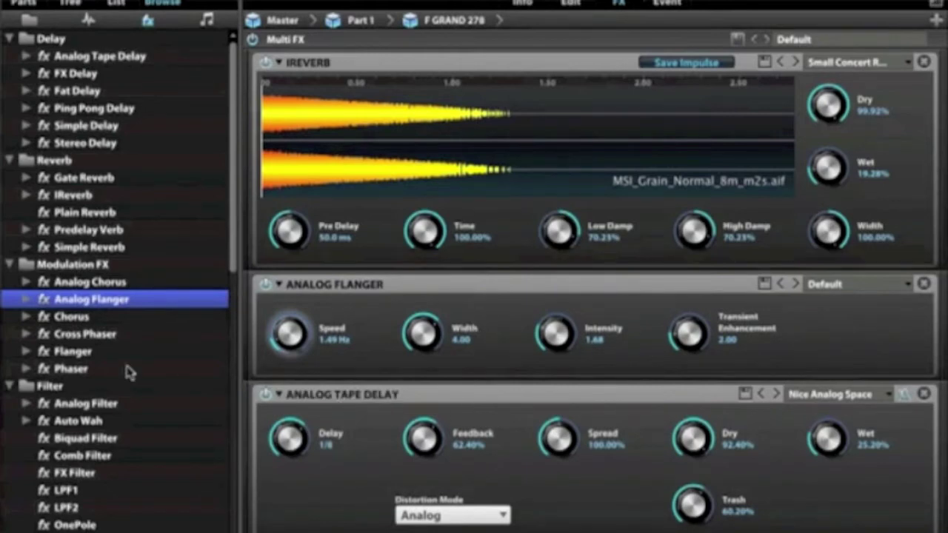
{"action": "scroll", "coordinate": [131, 400], "scroll_direction": "down", "scroll_amount": 2}
- Add an Xpander Filter after the Analog Tape Delay with filter type H2L1
{"action": "scroll", "coordinate": [131, 400], "scroll_direction": "down", "scroll_amount": 2}
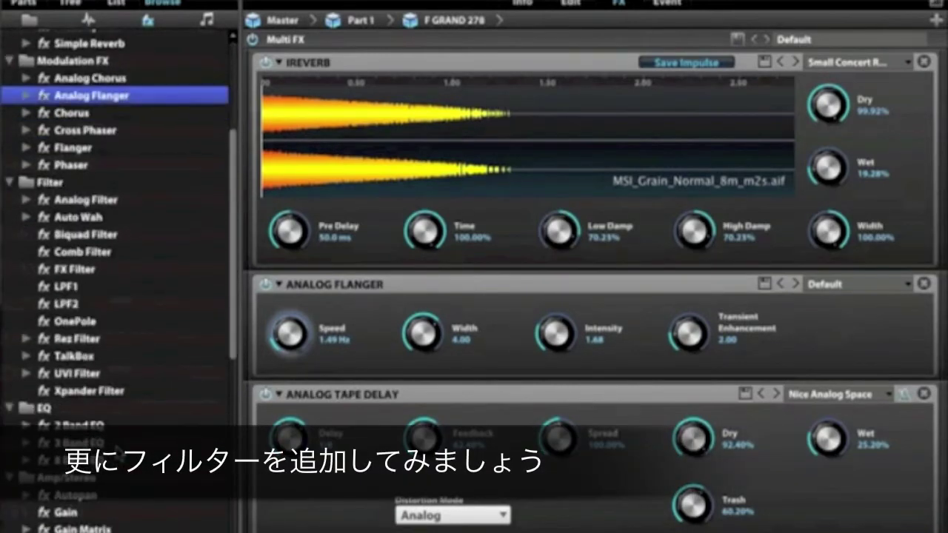
{"action": "left_click_drag", "start_coordinate": [70, 392], "coordinate": [259, 452]}
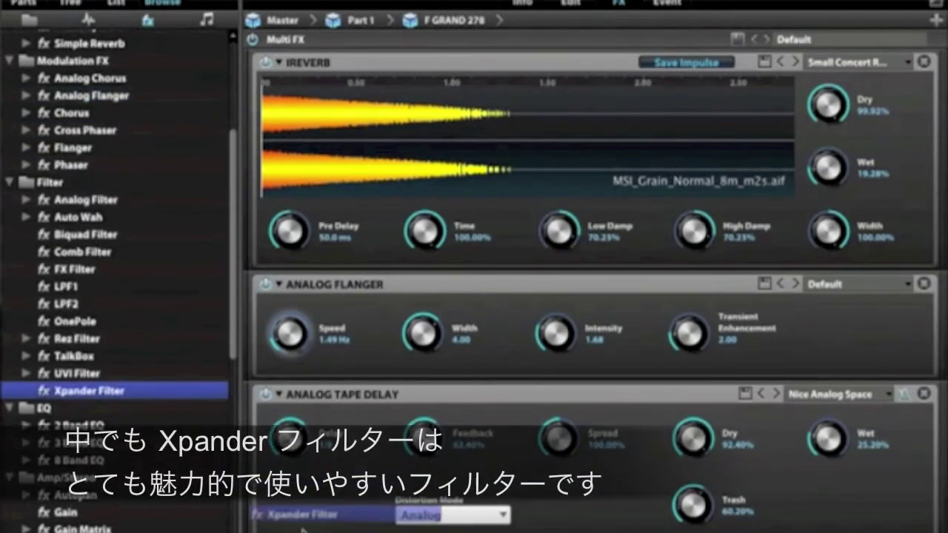
{"action": "scroll", "coordinate": [585, 296], "scroll_direction": "down", "scroll_amount": 2}
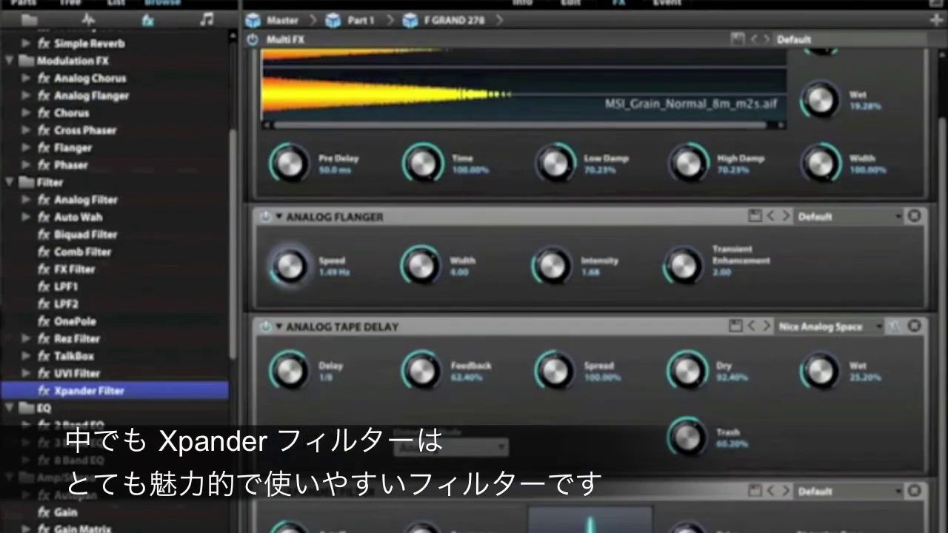
{"action": "scroll", "coordinate": [663, 510], "scroll_direction": "down", "scroll_amount": 1}
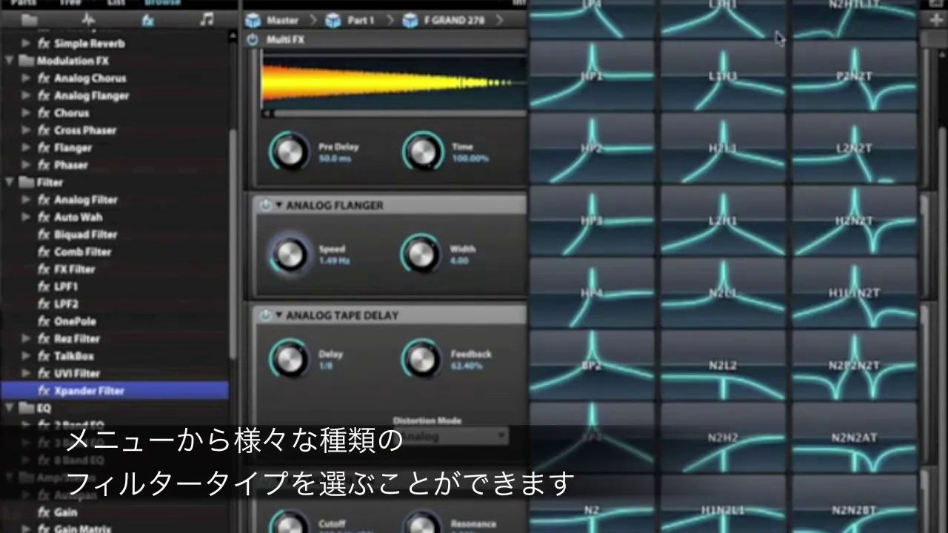
{"action": "left_click", "coordinate": [720, 153]}
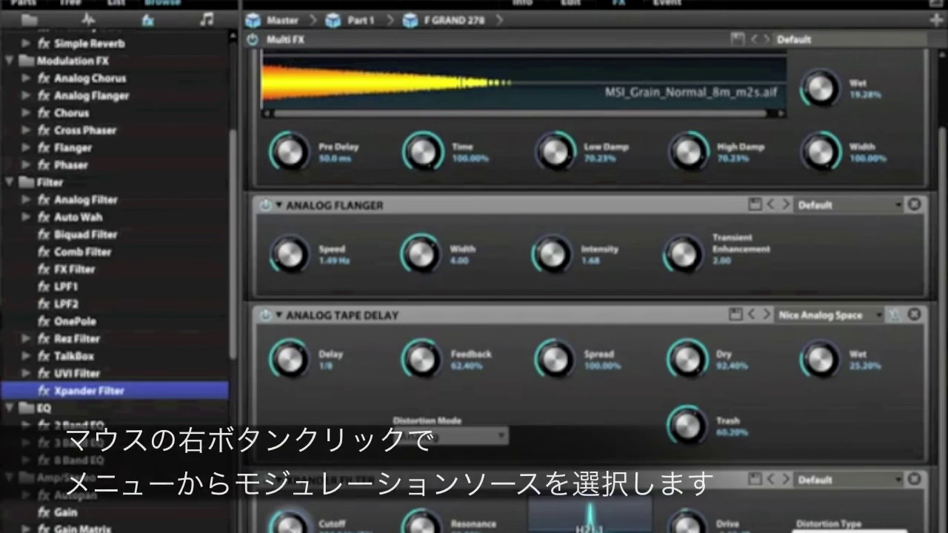
- Assign a new LFO 3 to the Xpander Filter cutoff and open its modulation settings
{"action": "right_click", "coordinate": [289, 518]}
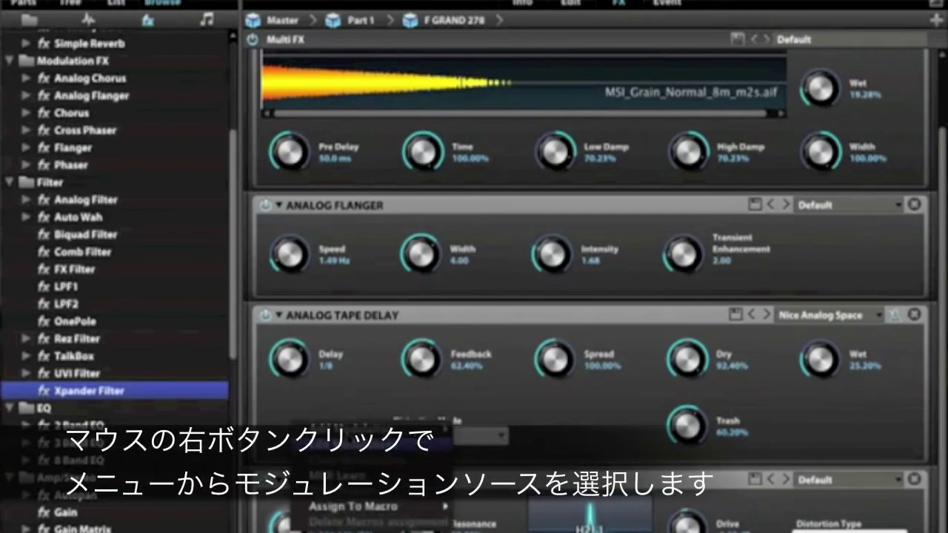
{"action": "mouse_move", "coordinate": [494, 428]}
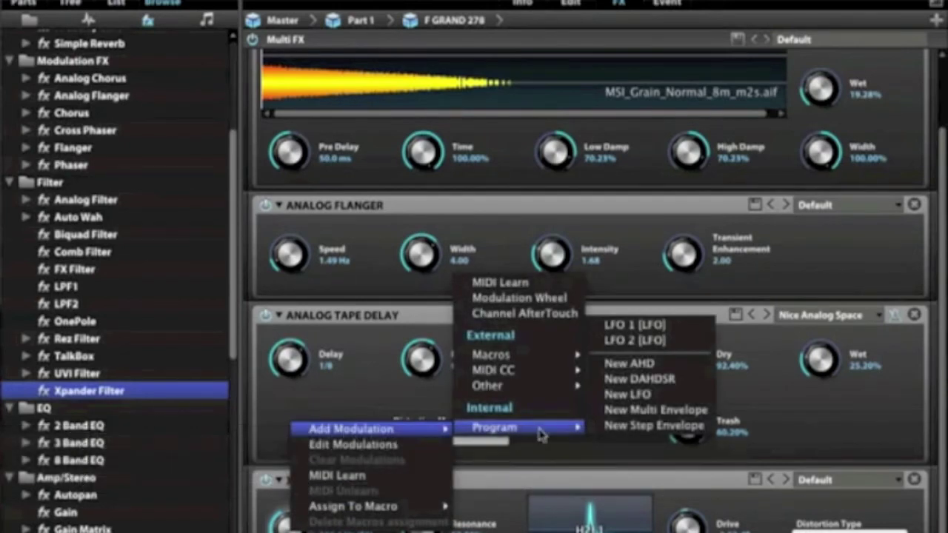
{"action": "left_click", "coordinate": [619, 398]}
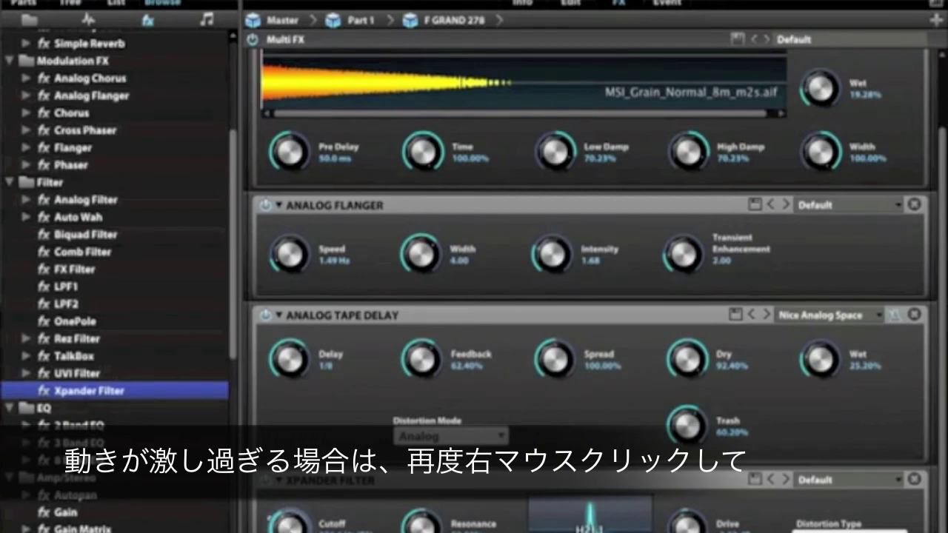
{"action": "right_click", "coordinate": [290, 518]}
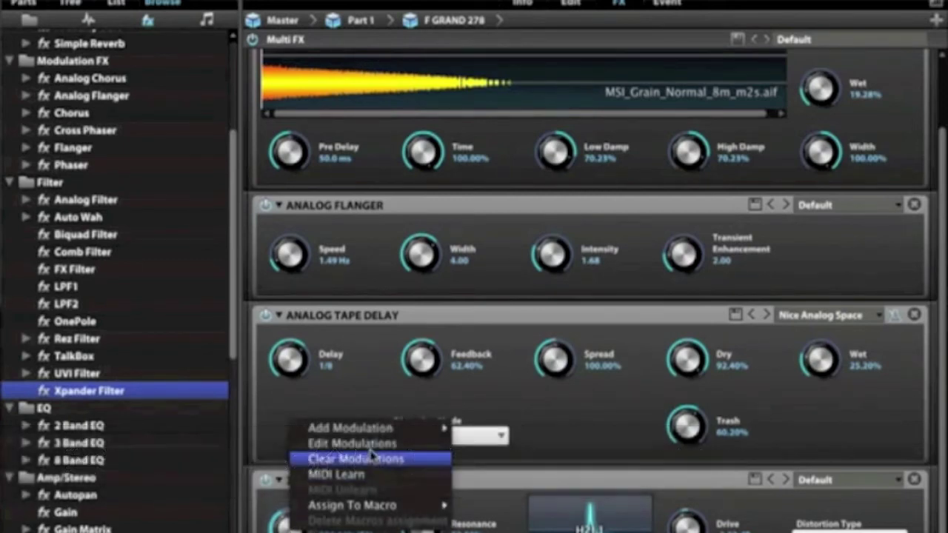
{"action": "left_click", "coordinate": [376, 444]}
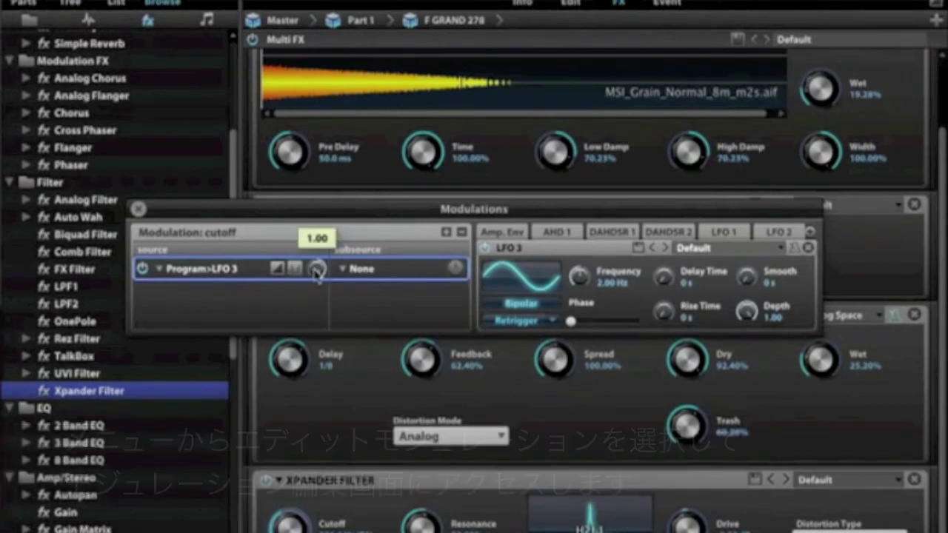
- Lower LFO 3's cutoff modulation amount to about 0.2 and tempo-sync its rate at 1/1
{"action": "left_click_drag", "start_coordinate": [317, 270], "coordinate": [323, 381]}
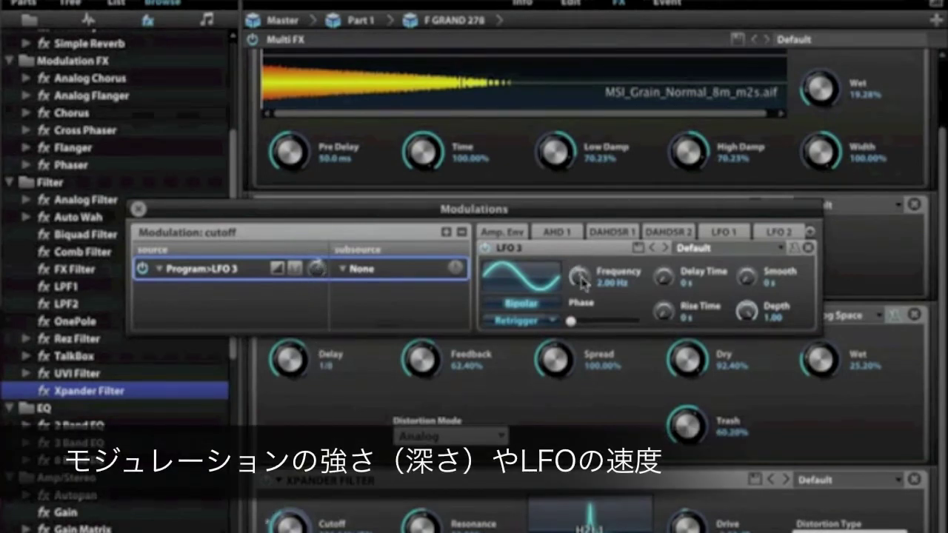
{"action": "left_click_drag", "start_coordinate": [581, 278], "coordinate": [582, 318]}
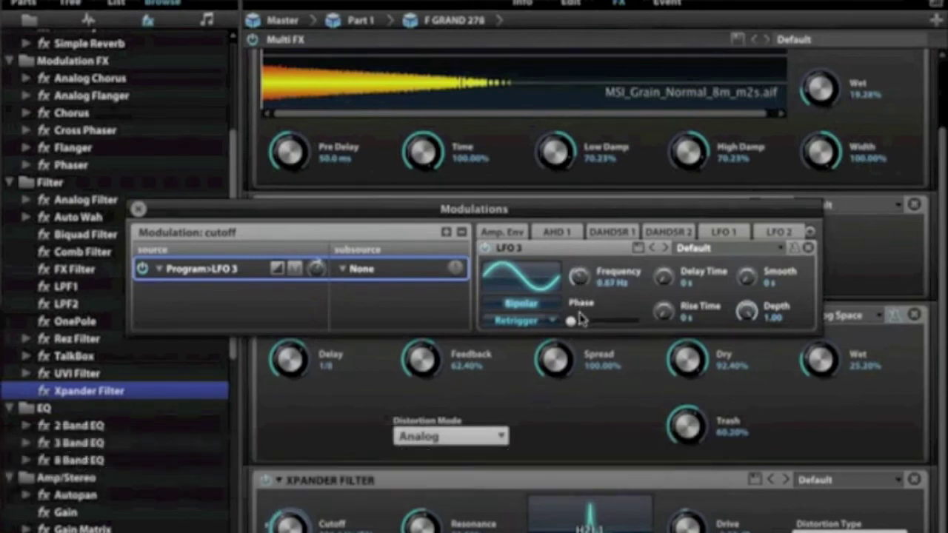
{"action": "left_click", "coordinate": [794, 250]}
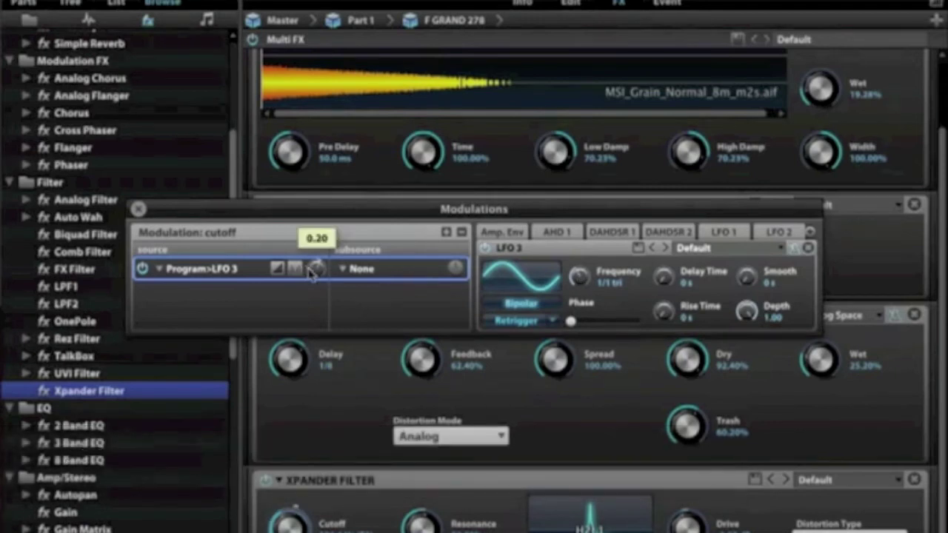
{"action": "left_click_drag", "start_coordinate": [314, 269], "coordinate": [314, 279]}
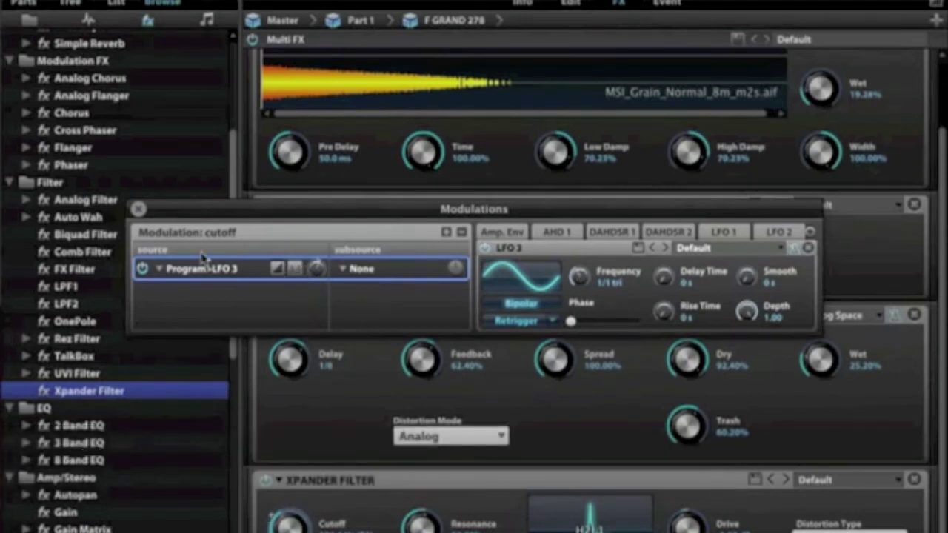
{"action": "left_click", "coordinate": [138, 210]}
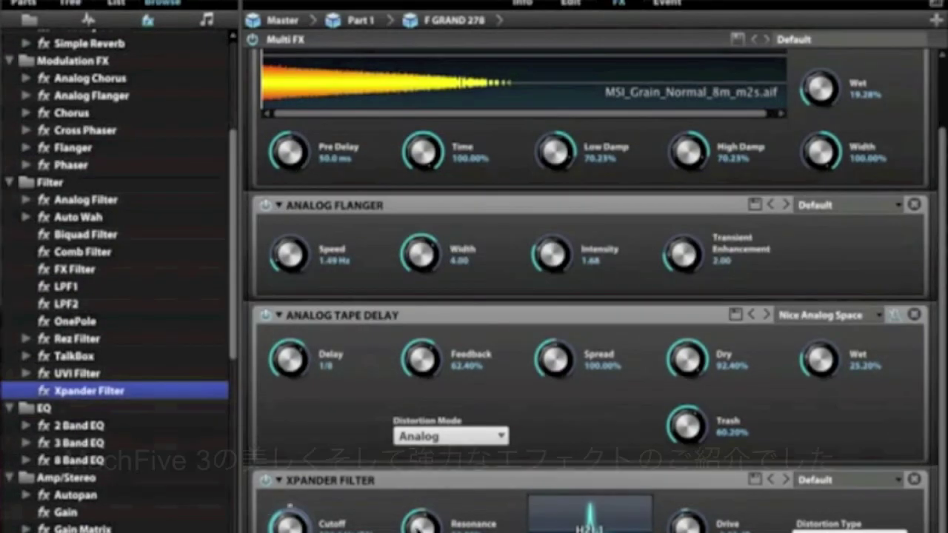